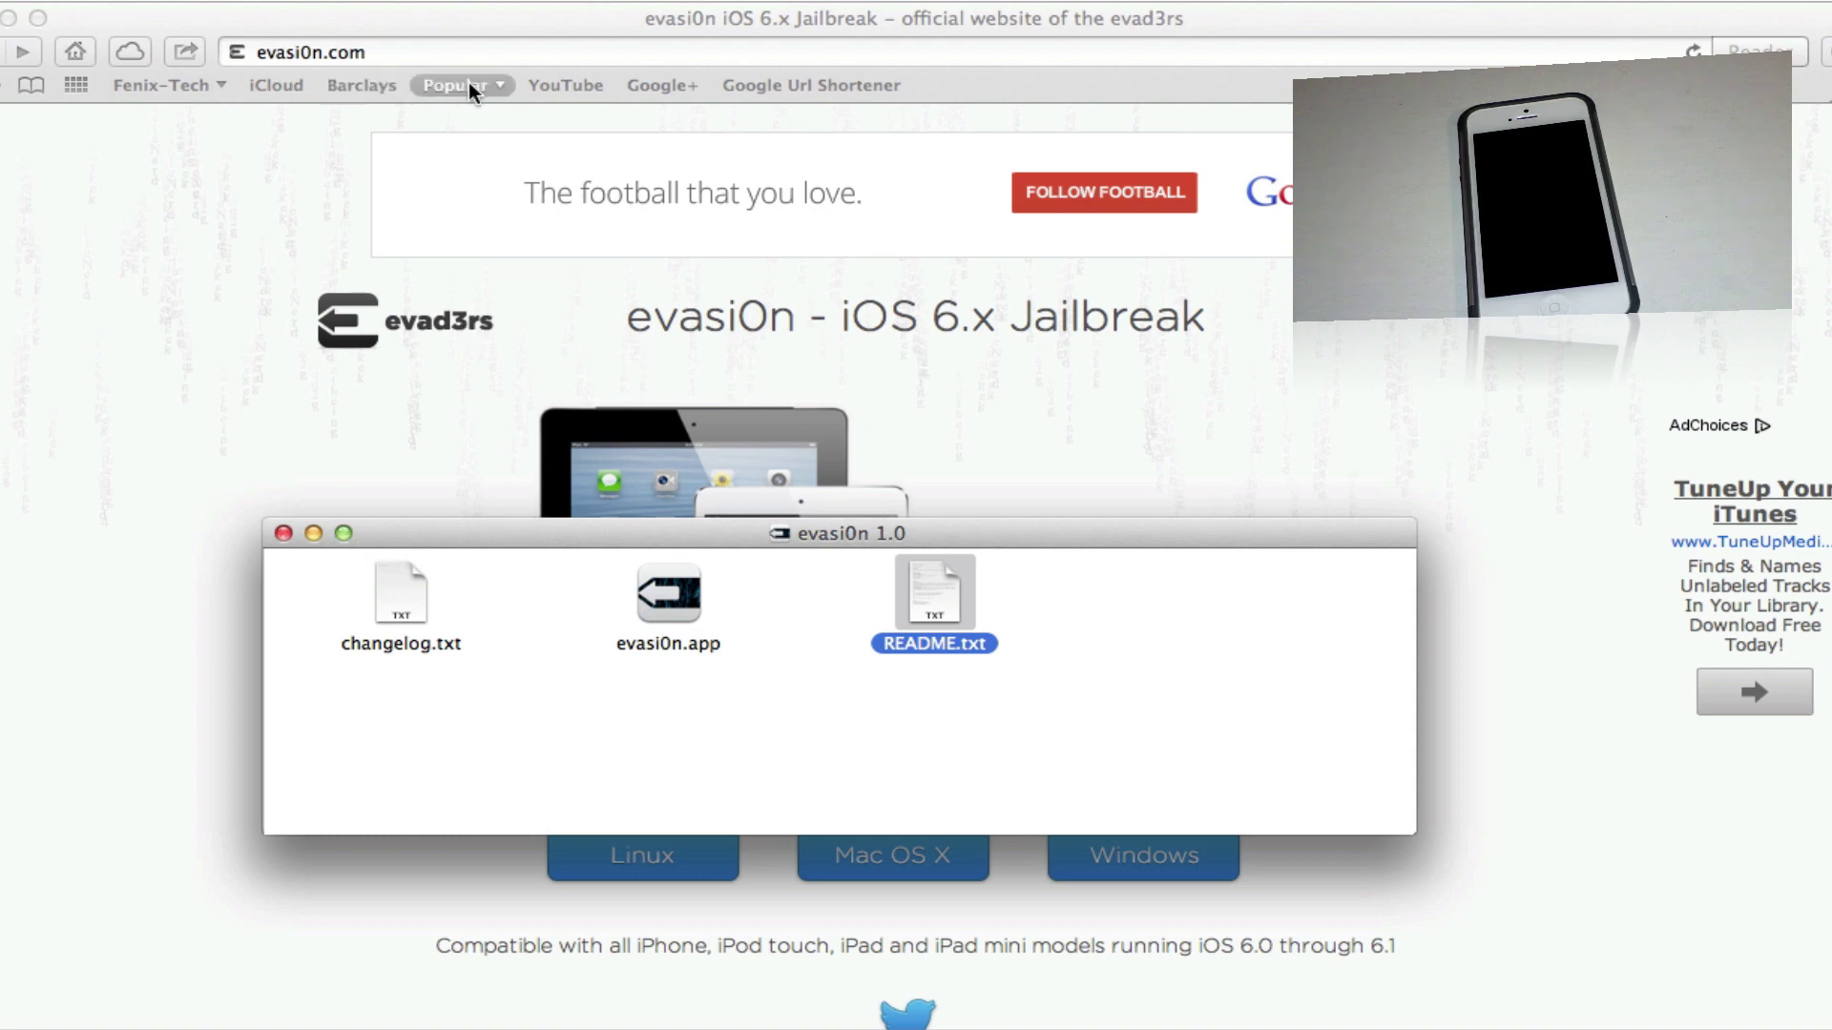
Open evasi0n.app from the disk image and accept the Gatekeeper 'downloaded from the Internet' warning
drag(673, 535, 532, 40)
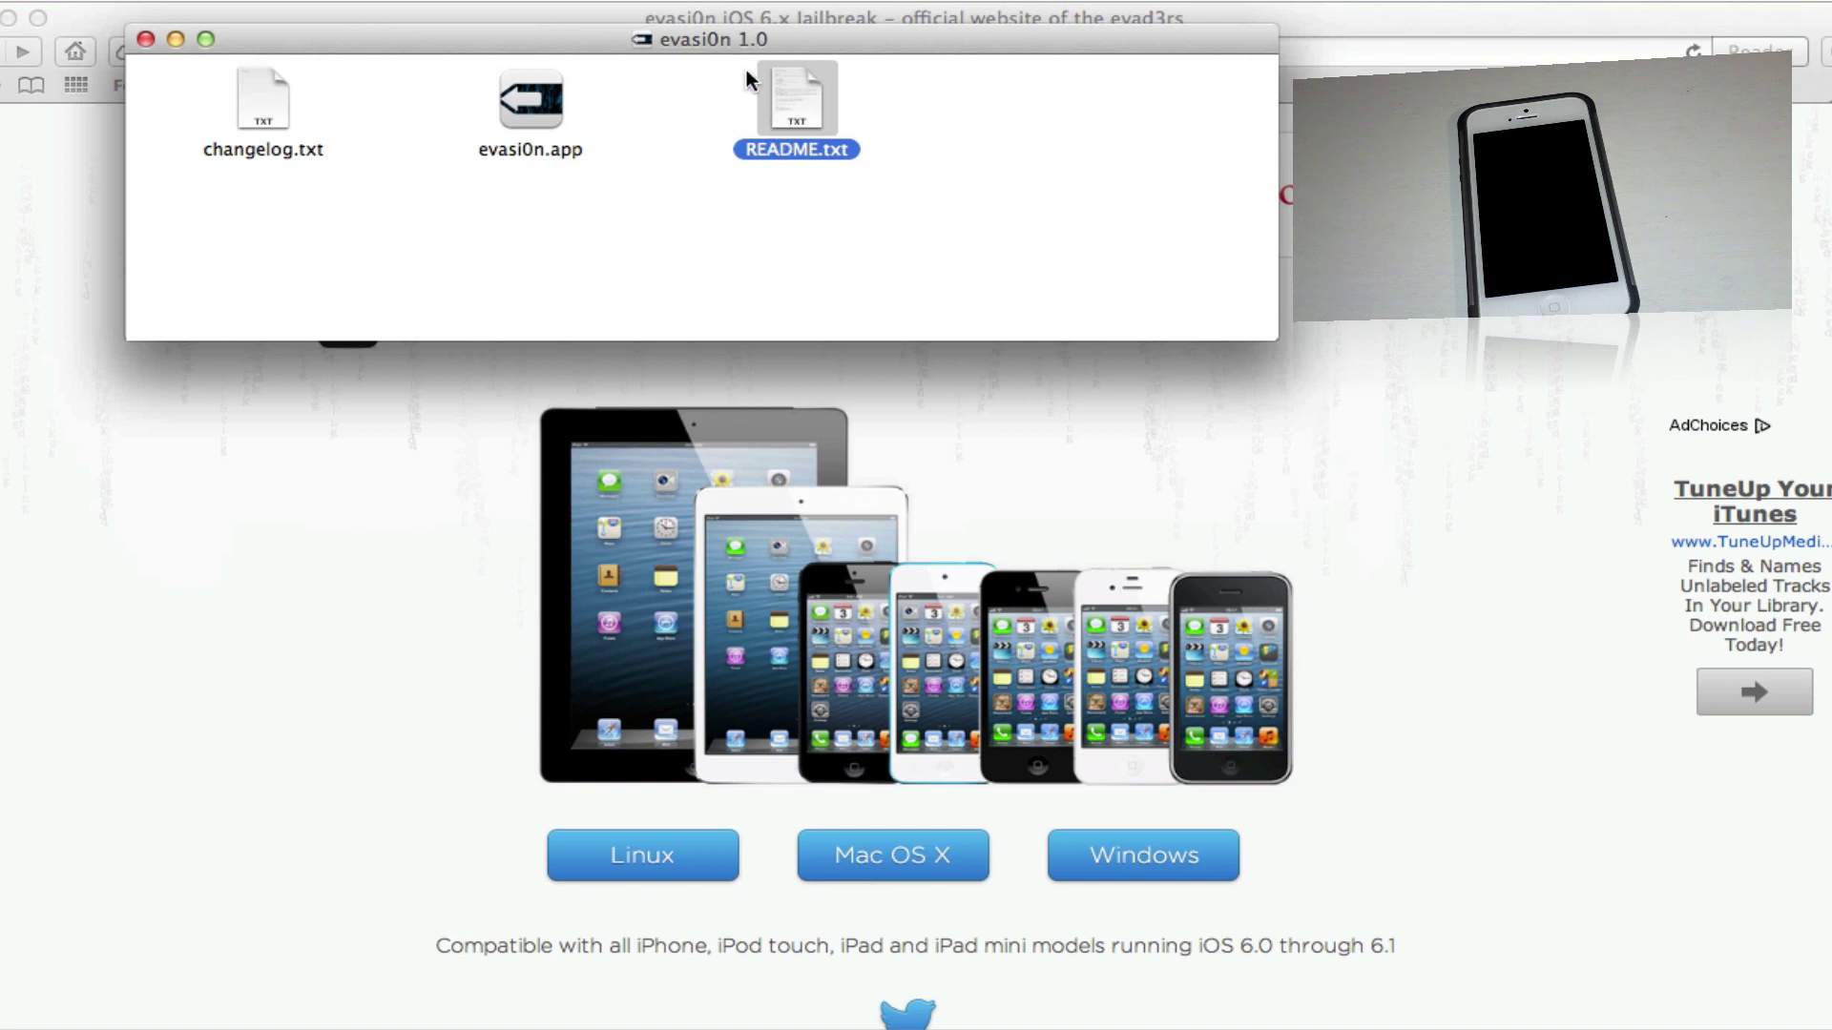
drag(706, 42, 970, 422)
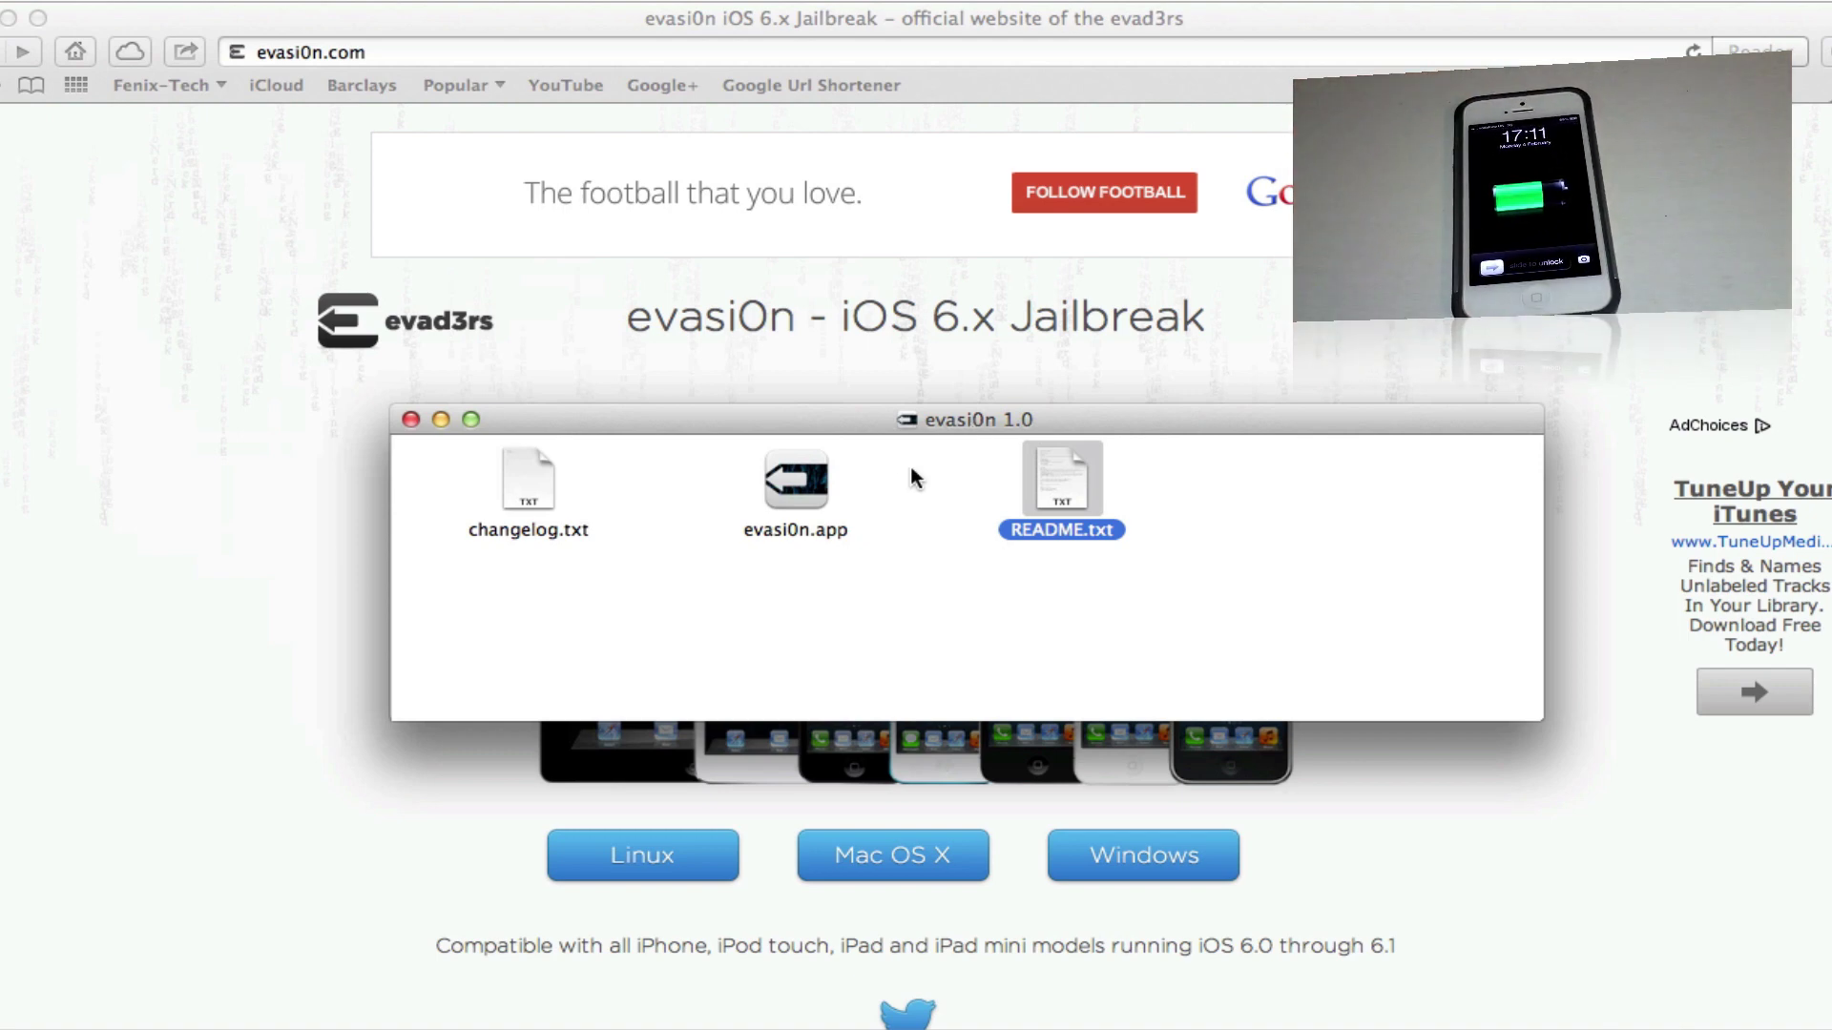
click(805, 489)
double_click(804, 489)
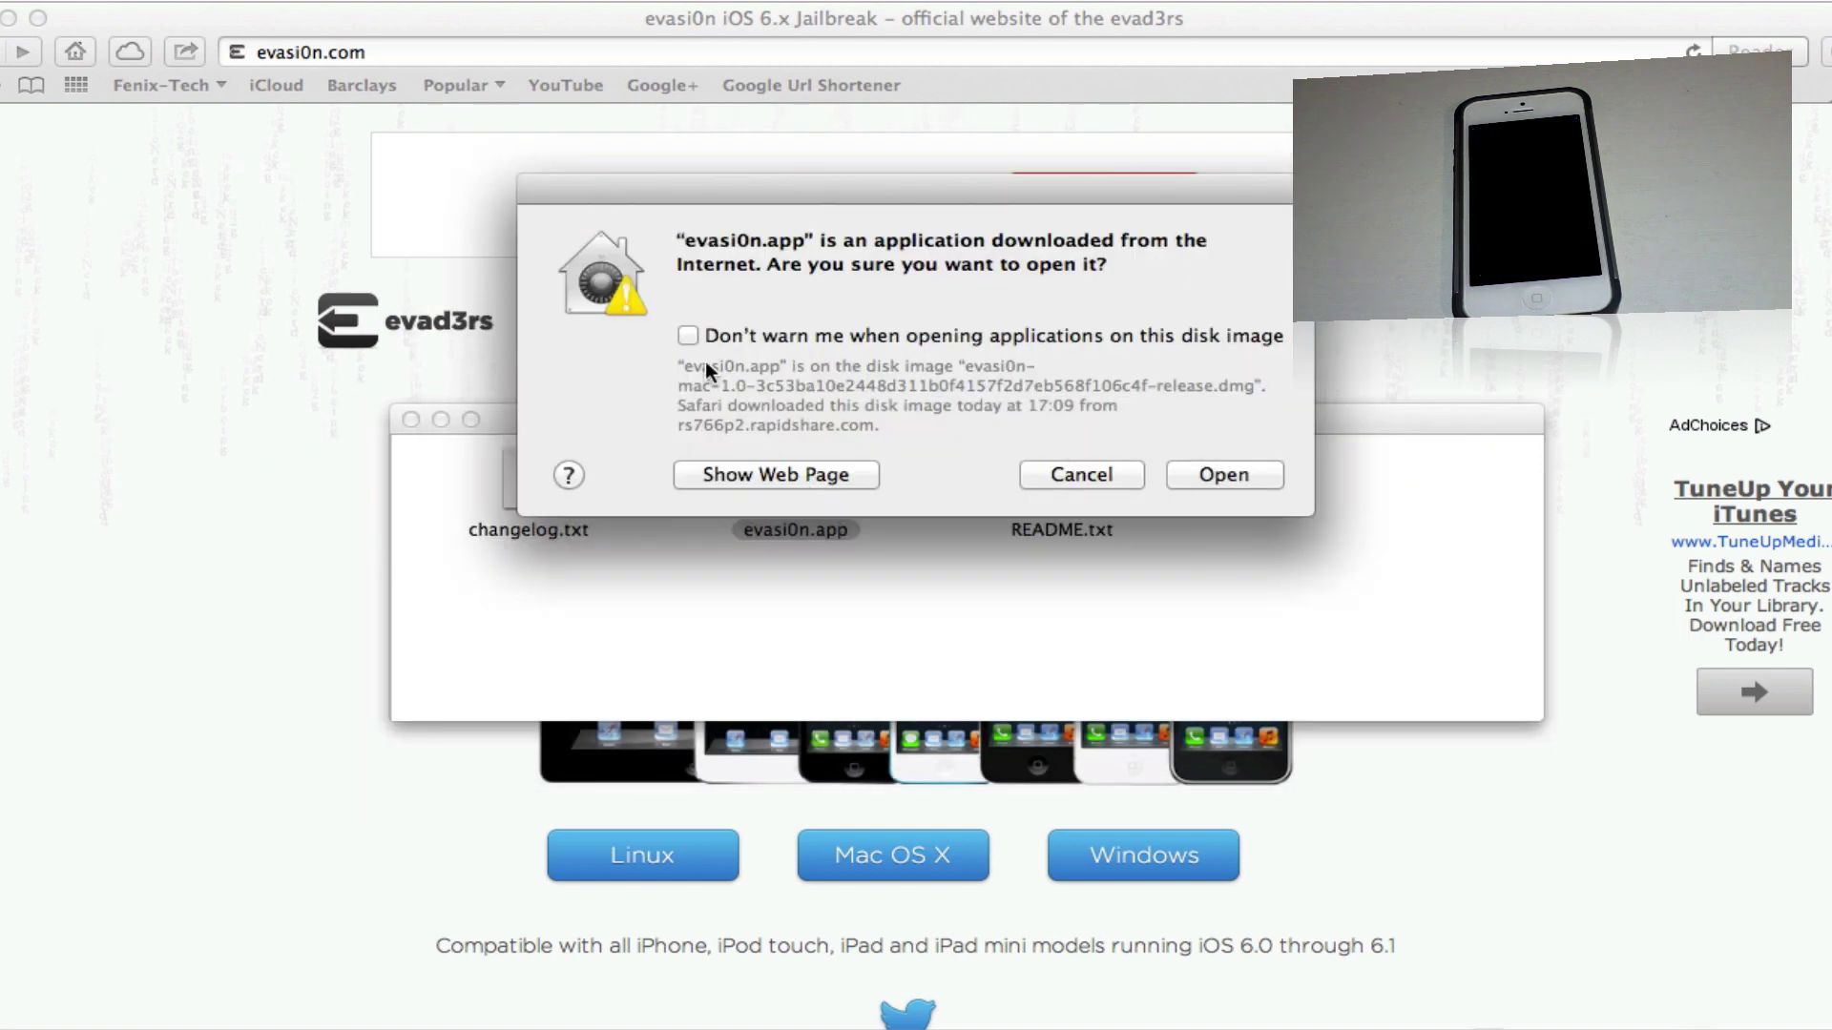
click(1228, 477)
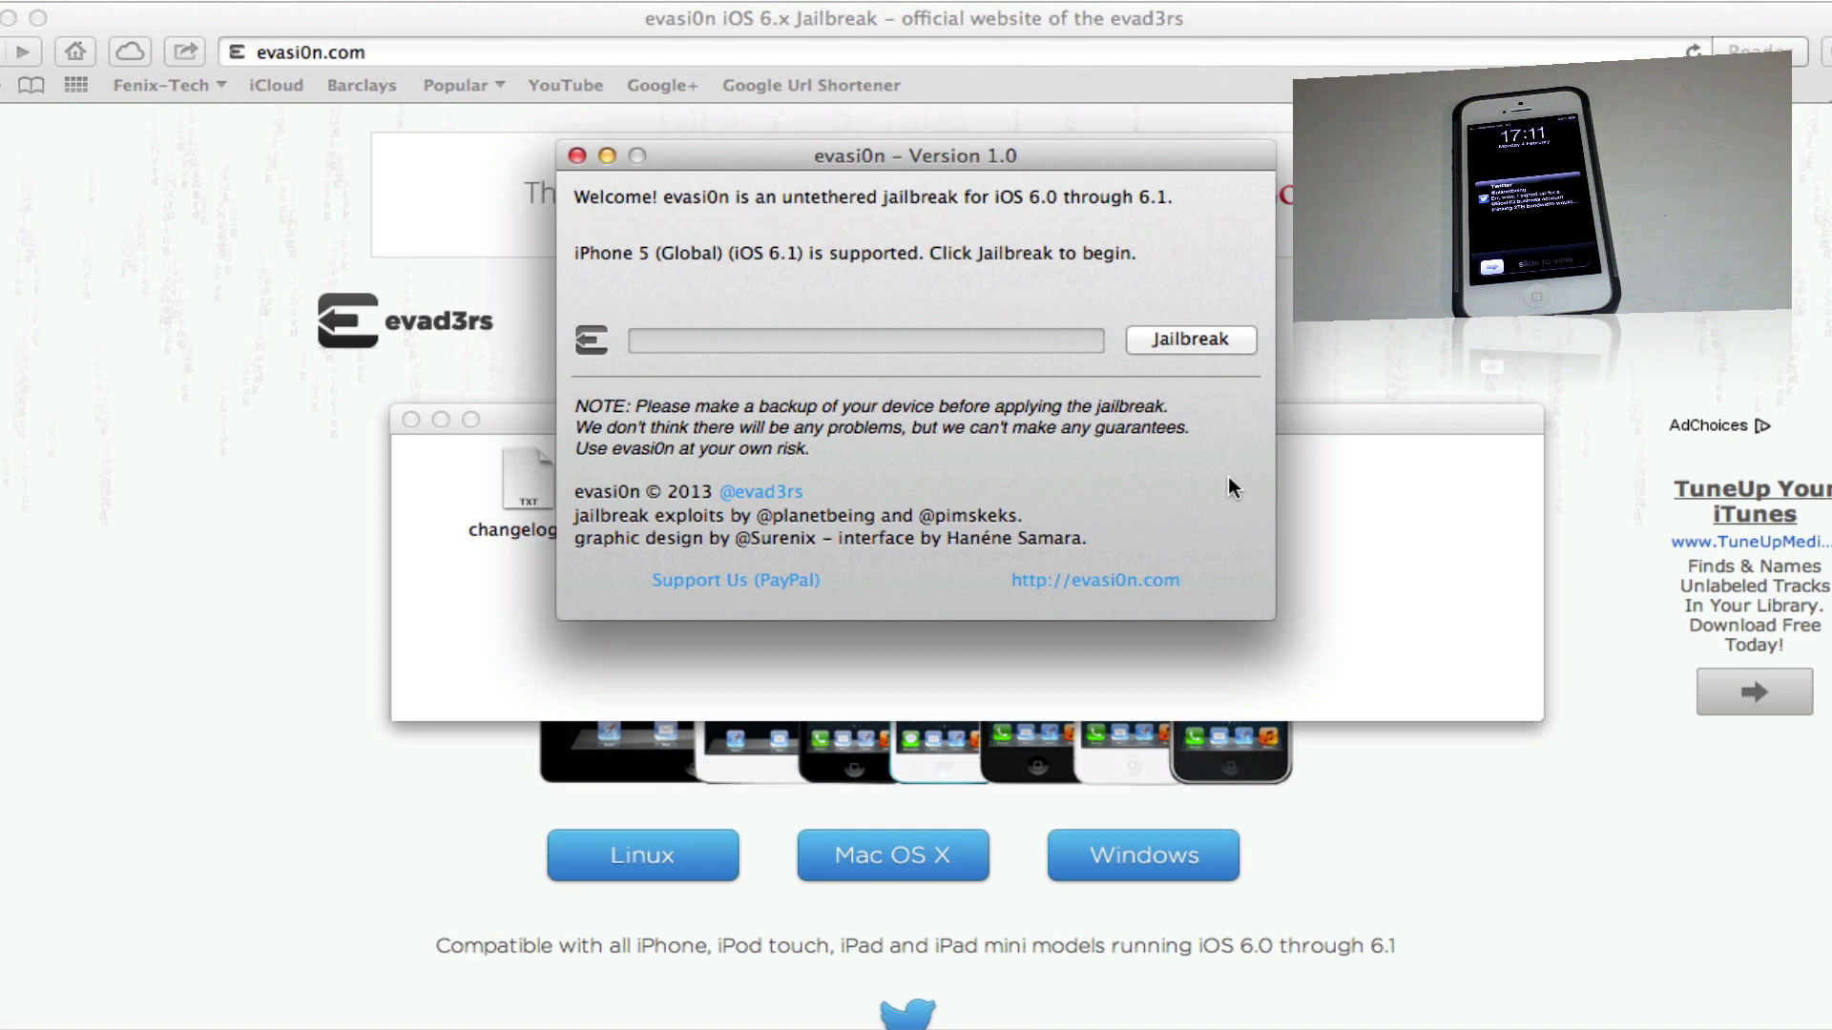
Start the evasi0n jailbreak on the connected iPhone 5 running iOS 6.1
click(1188, 339)
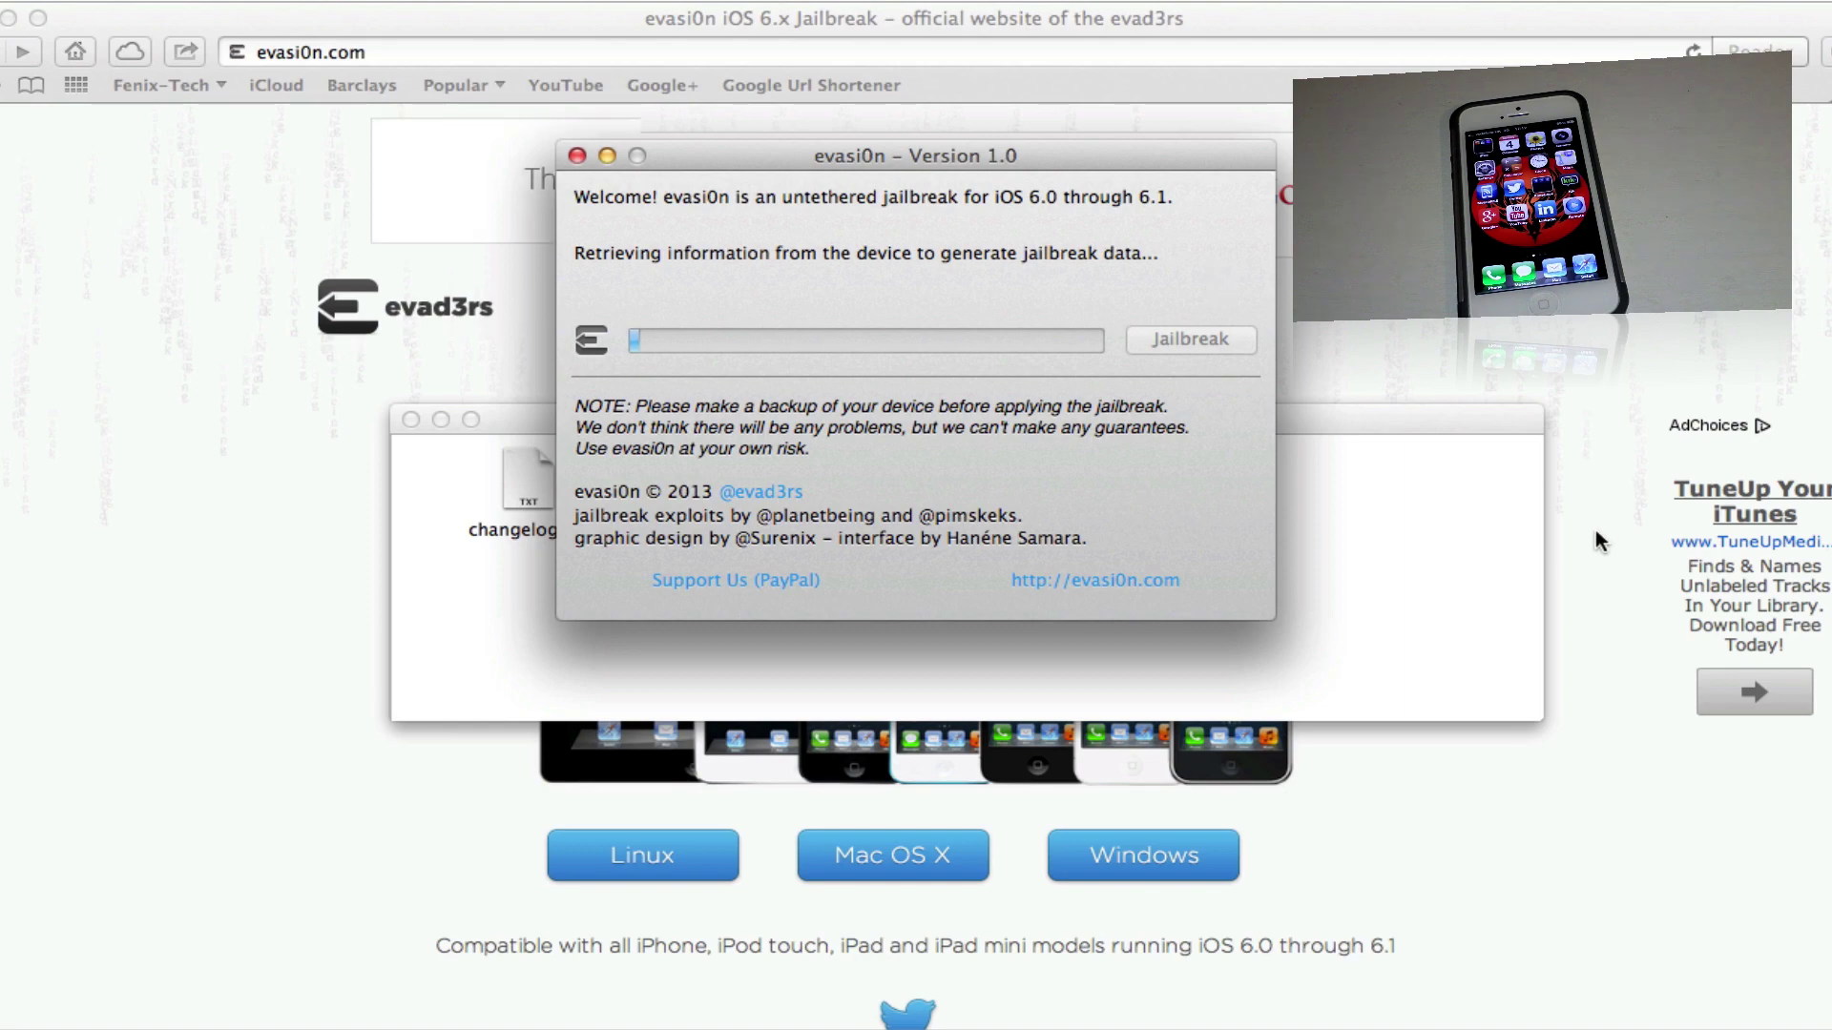
scroll(1596, 529, down, 5)
scroll(1596, 531, down, 5)
scroll(1596, 530, down, 3)
scroll(1596, 530, down, 4)
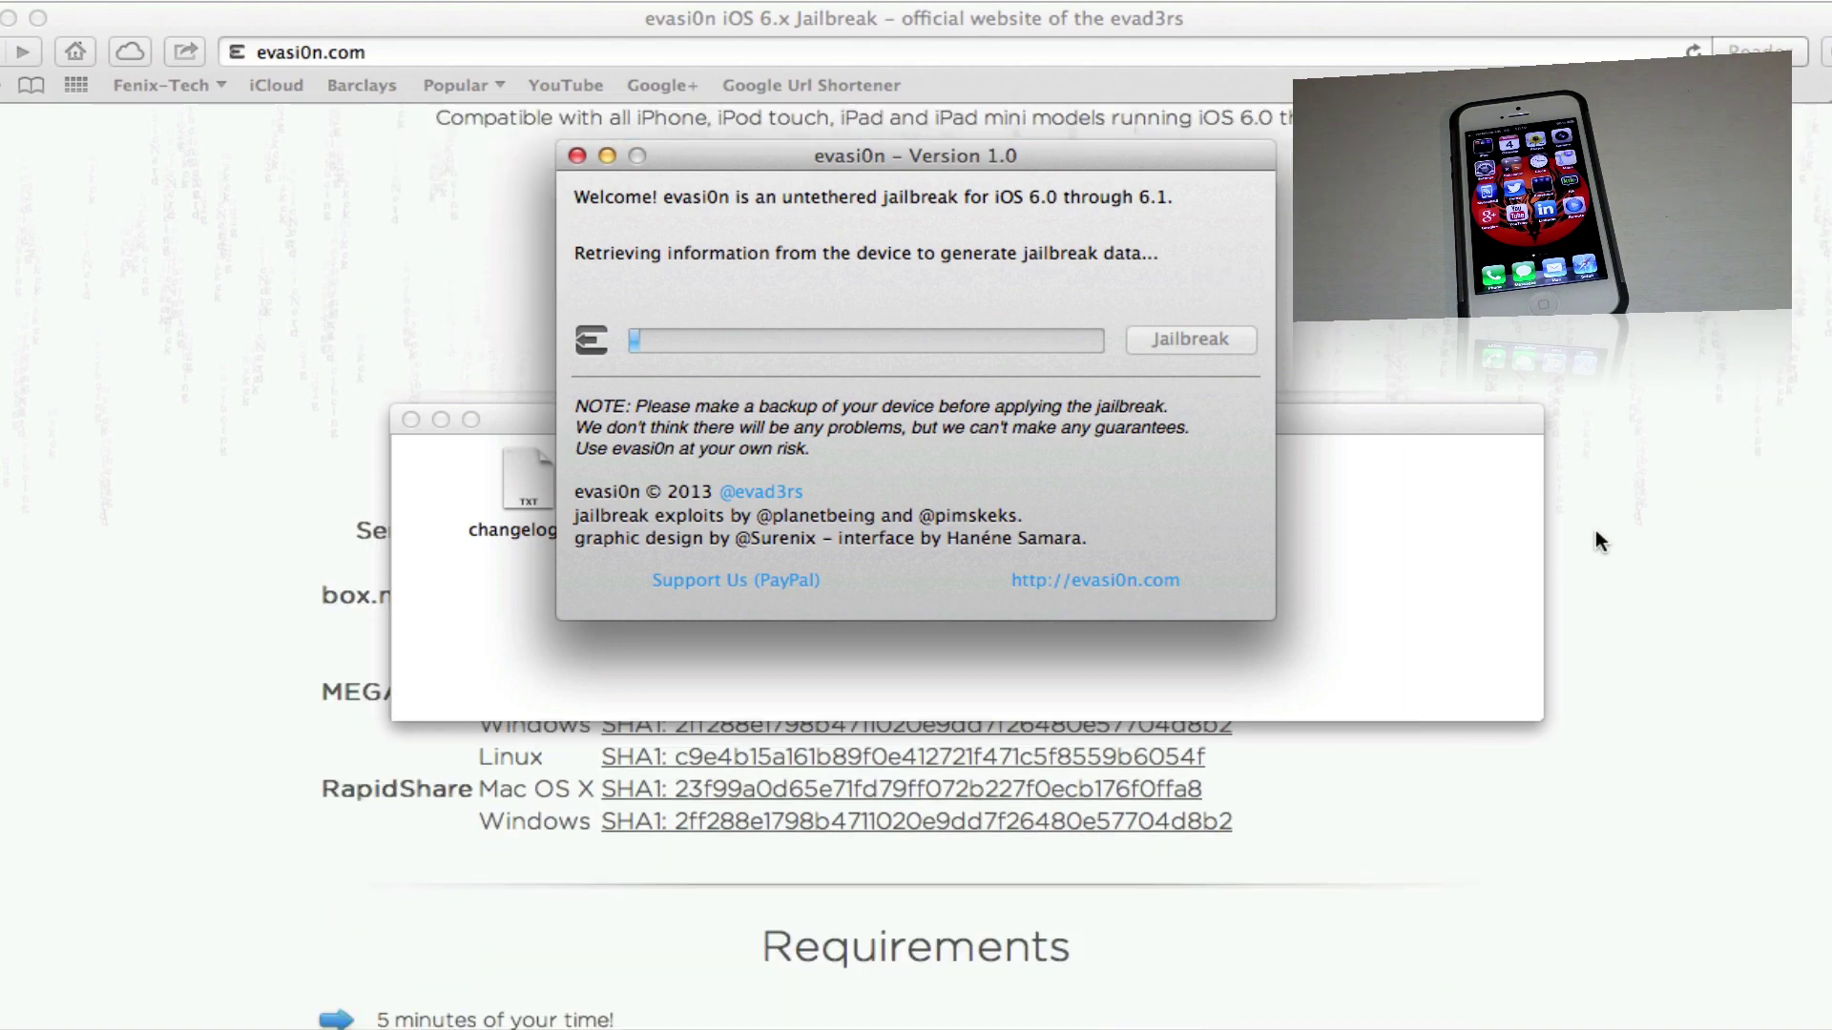
scroll(1596, 529, down, 3)
scroll(1596, 530, down, 2)
scroll(1596, 530, down, 1)
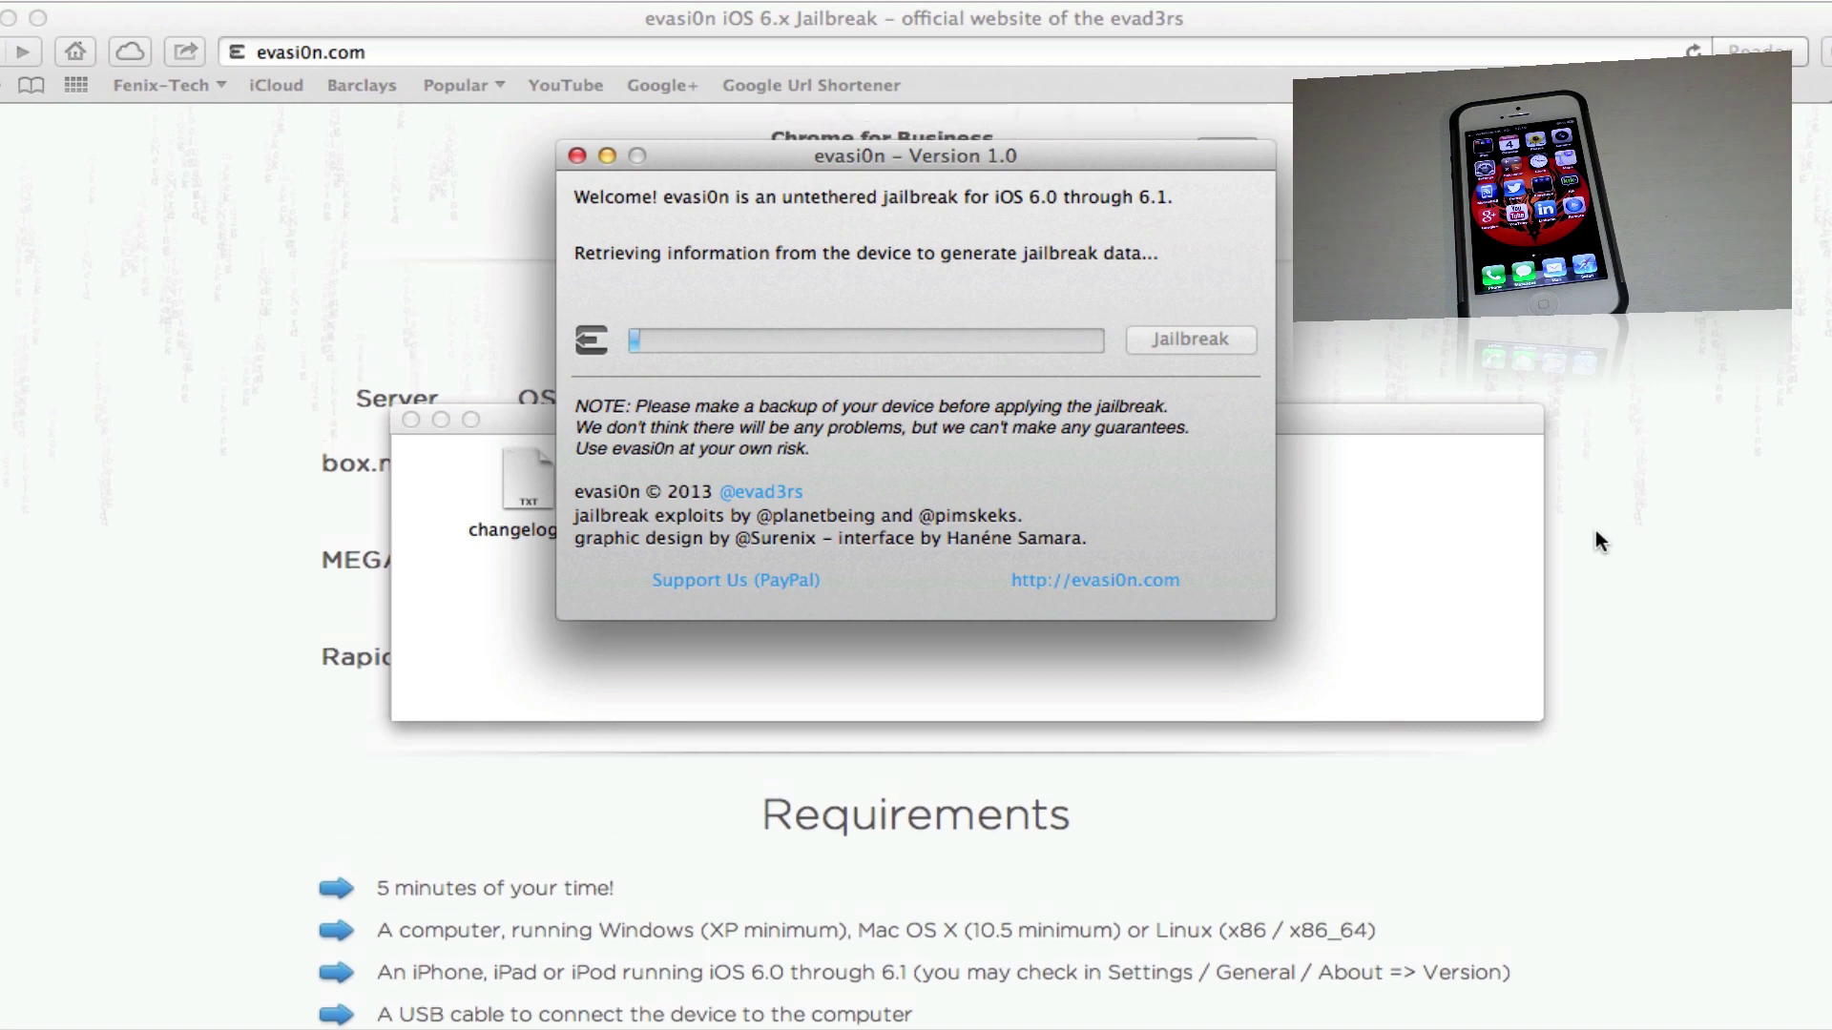